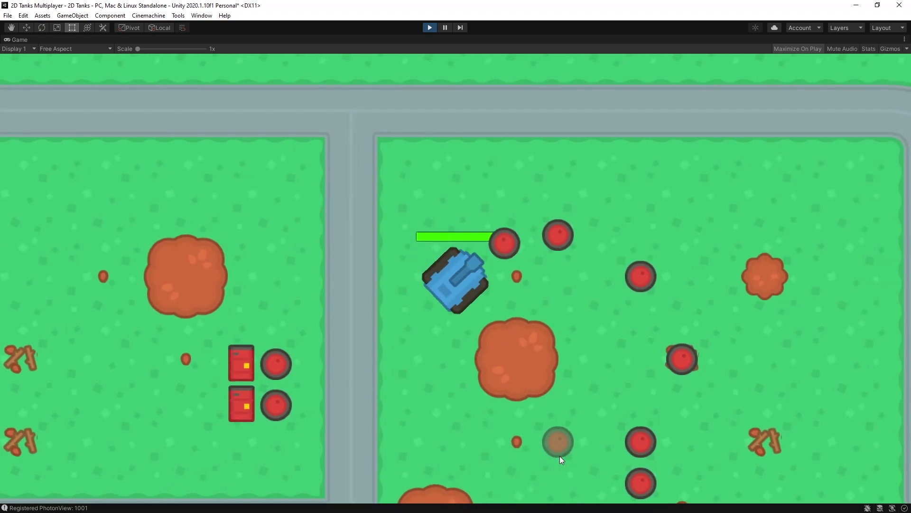
key("w")
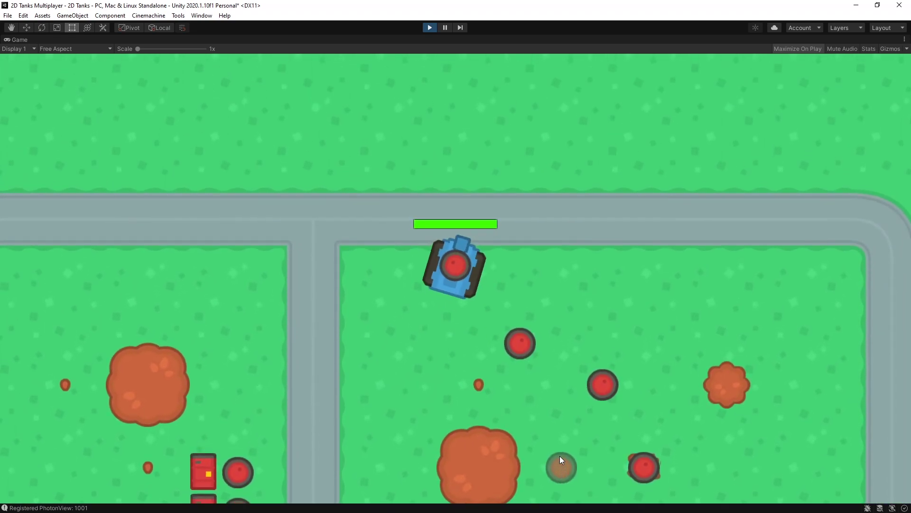
Drive the tank with W/A/S/D into the red barrels and fire a shot while turning.
key("d")
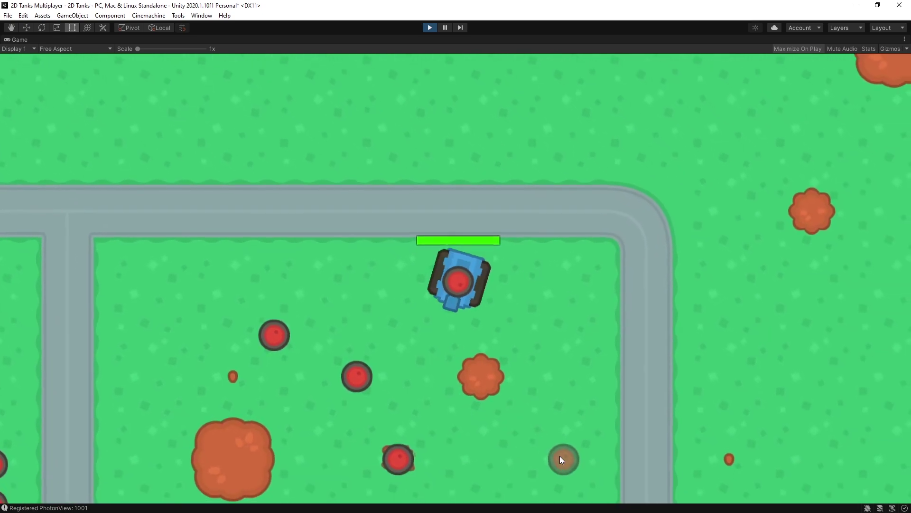
key("s")
key("a")
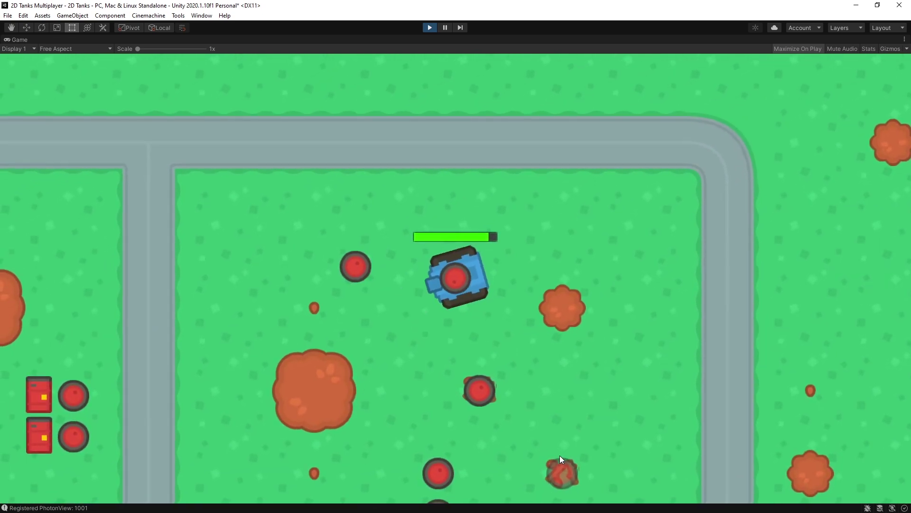
key("a")
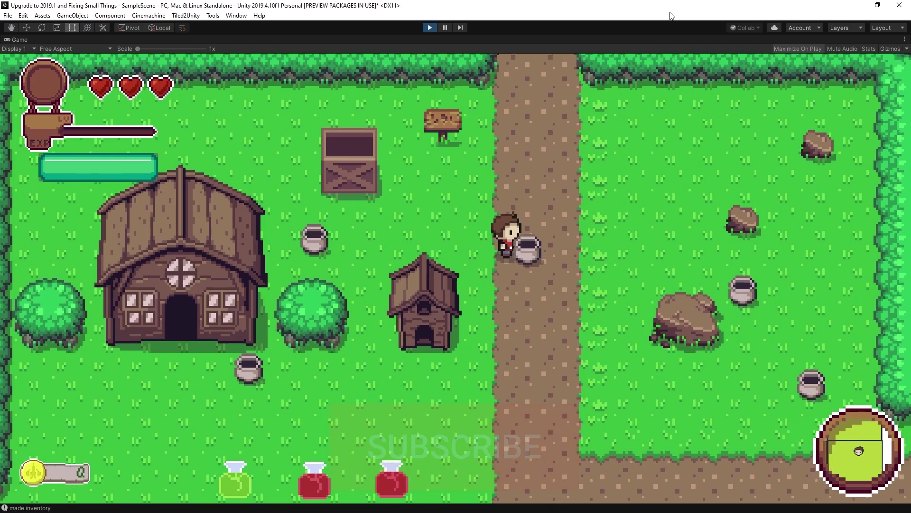
Lift the pot and carry it around the grass and onto the dirt path.
key("space")
key("Right")
key("Left")
key("Left")
key("Left")
key("Up")
key("Right")
key("Down")
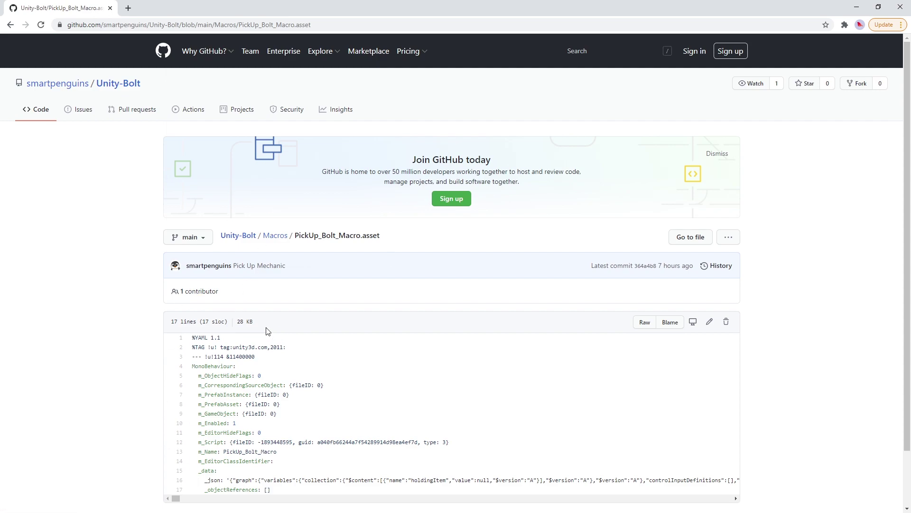
Preview PickUp_Bolt_Macro.asset as raw text, download it, and restore Chrome to a smaller window.
left_click(645, 322)
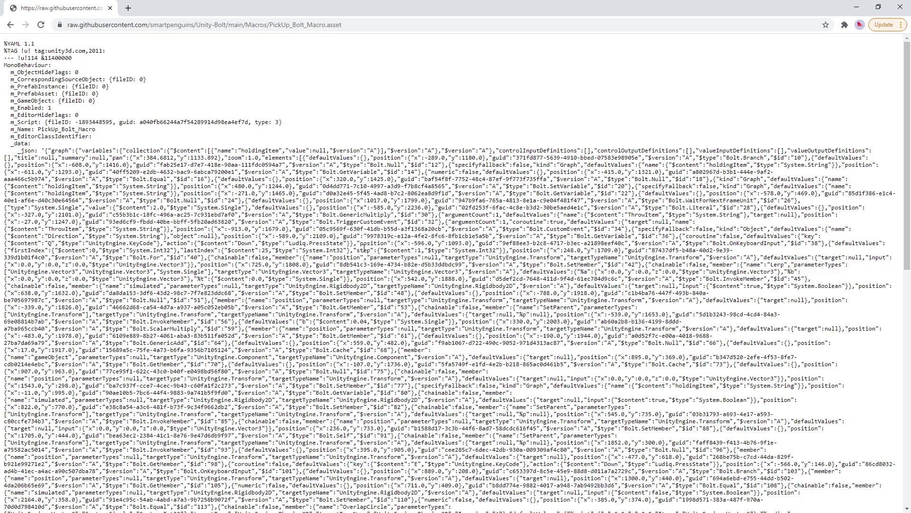
key("alt+Left")
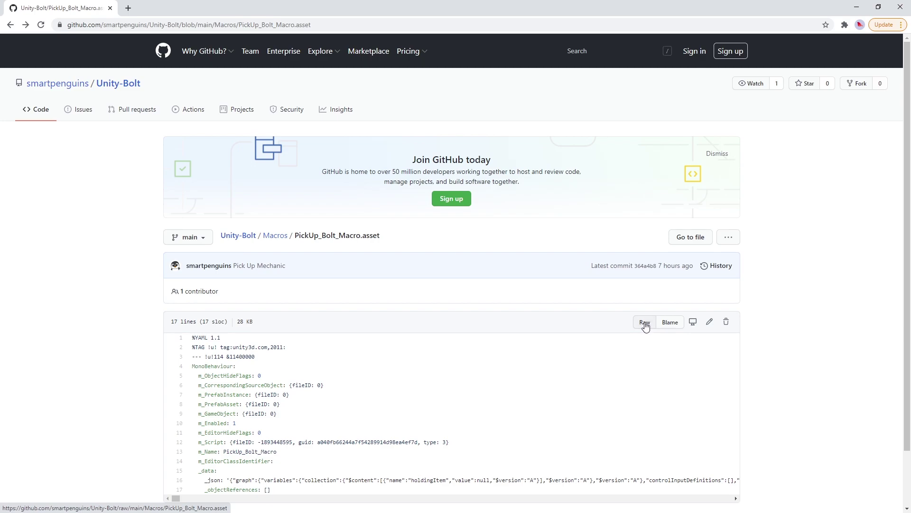
left_click(644, 324, "alt")
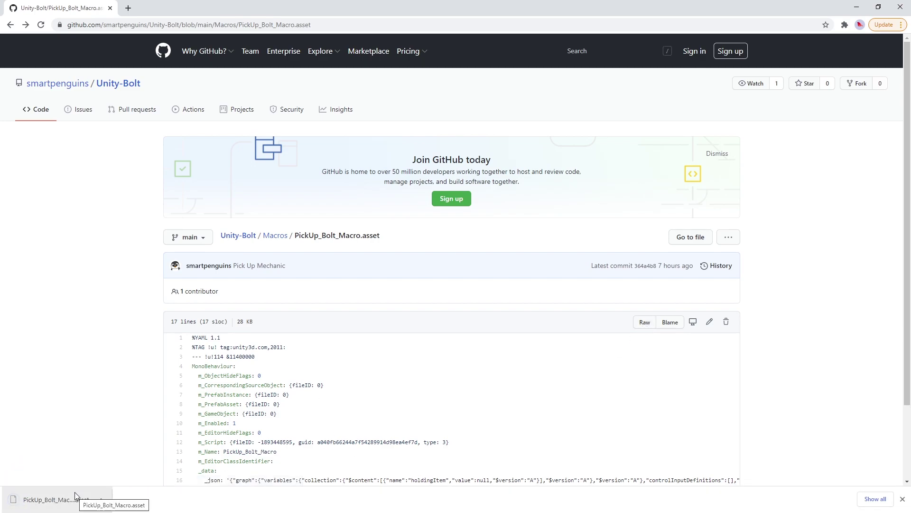
mouse_move(329, 8)
left_mouse_down()
mouse_move(328, 25)
mouse_move(319, 25)
left_mouse_up()
Import PickUp_Bolt_Macro, assign it to a new Flow Machine on Tank, and move it into Macros.
left_click_drag(50, 349, 268, 441)
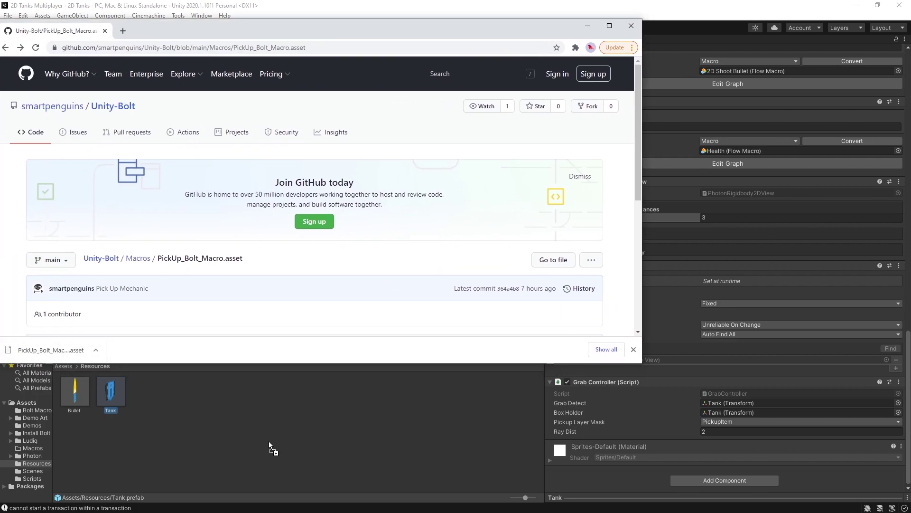
left_click(106, 388)
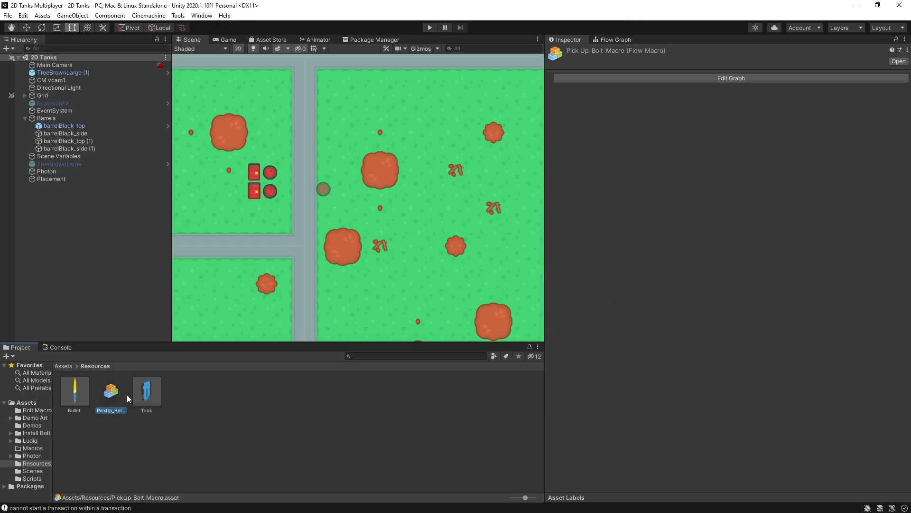
left_click(150, 385)
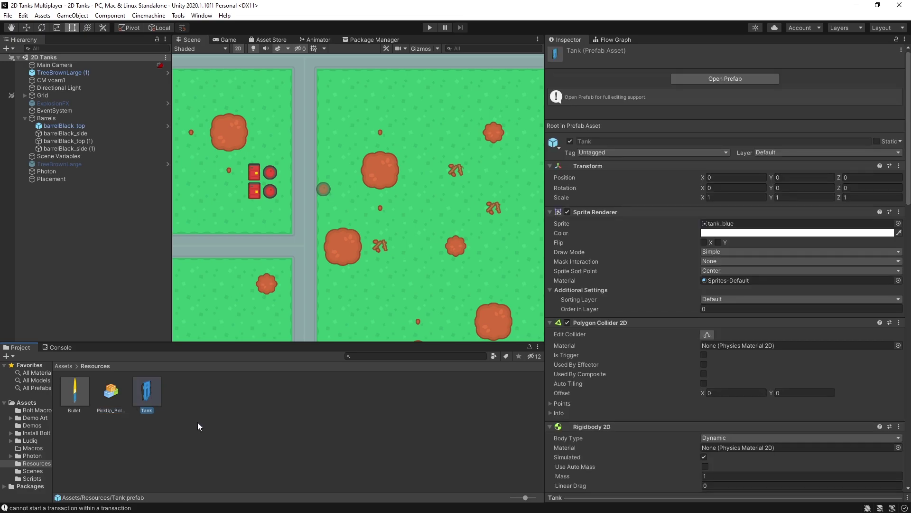
scroll(606, 328, "down", 15)
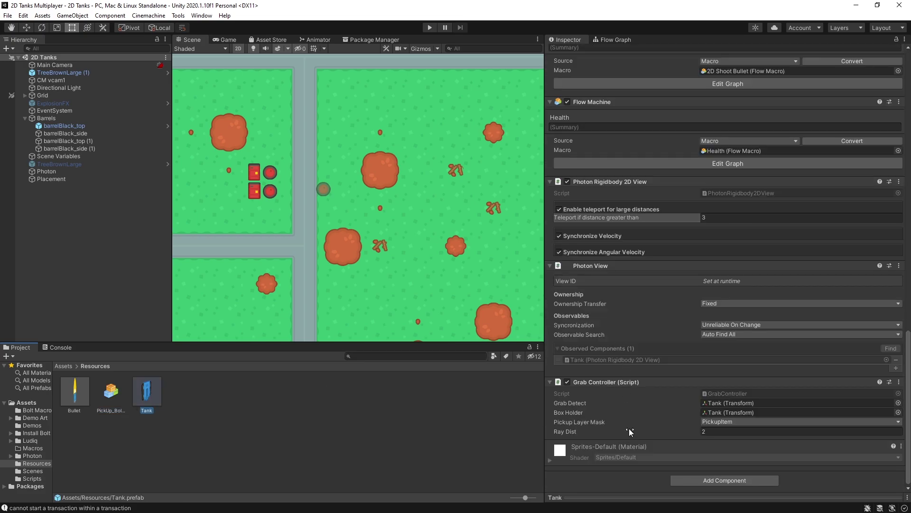
left_click(699, 480)
type("flo")
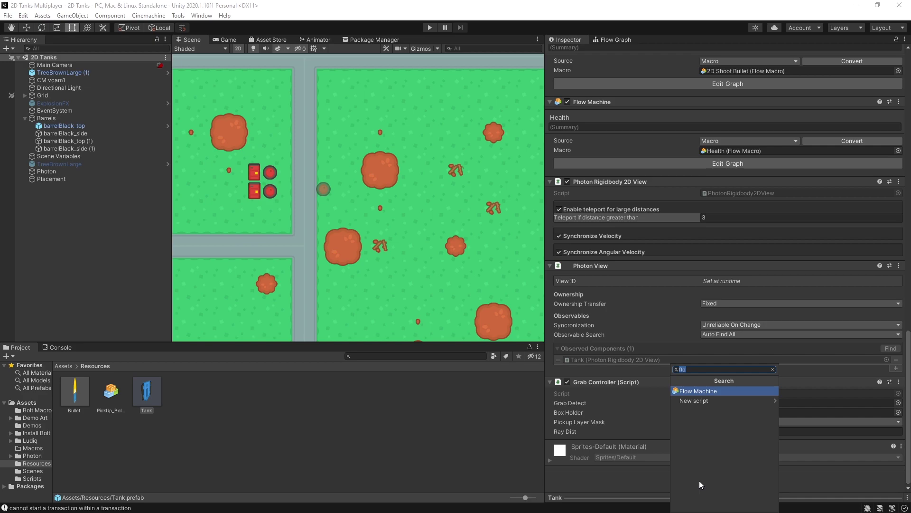
key("Return")
left_click_drag(111, 392, 742, 414)
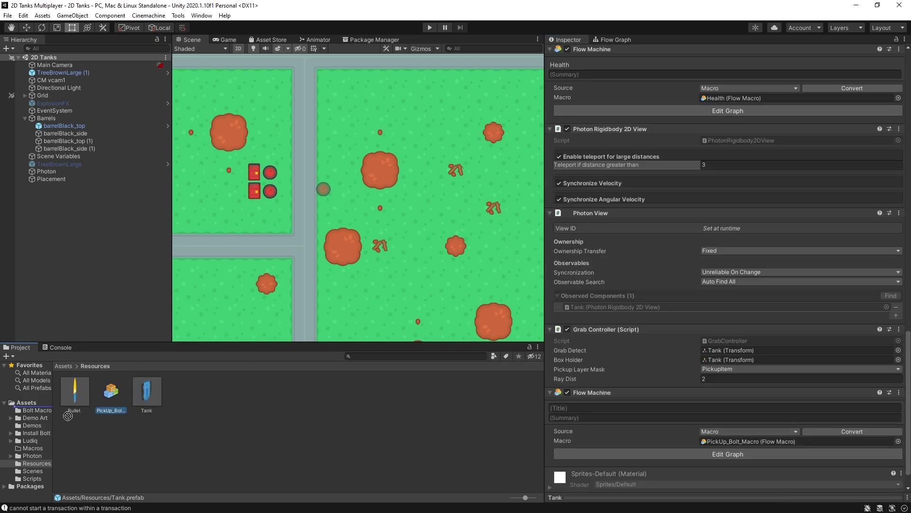
left_click_drag(26, 447, 32, 448)
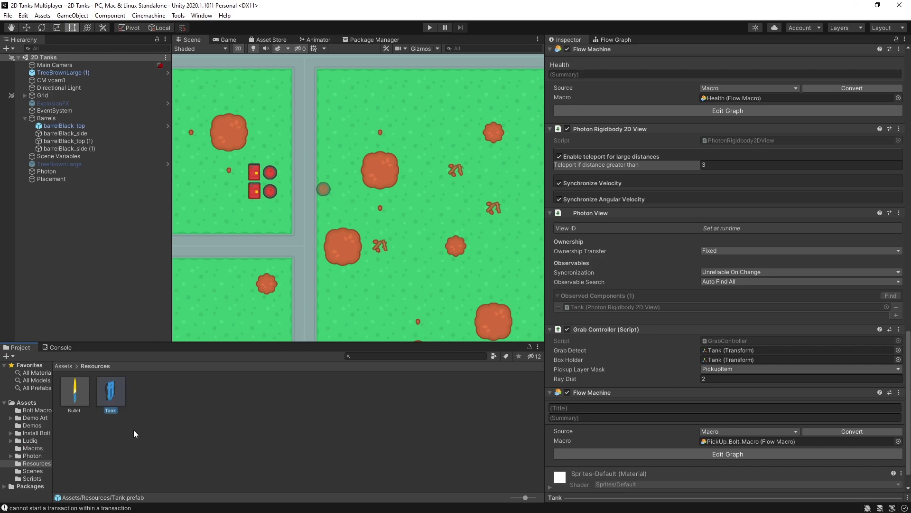
left_click(532, 450)
left_click(124, 390)
scroll(718, 425, "down", 10)
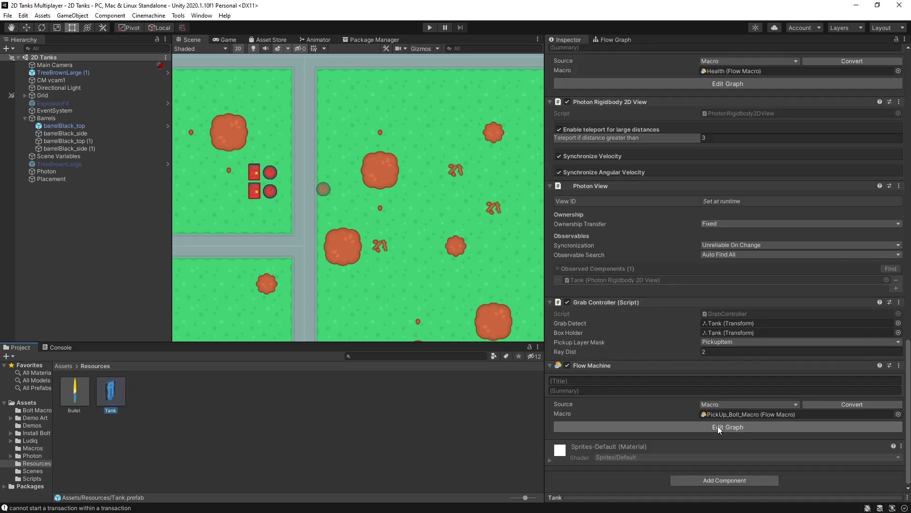
View the macro graph full-screen and check the pickup detection's layer mask.
left_click(718, 426)
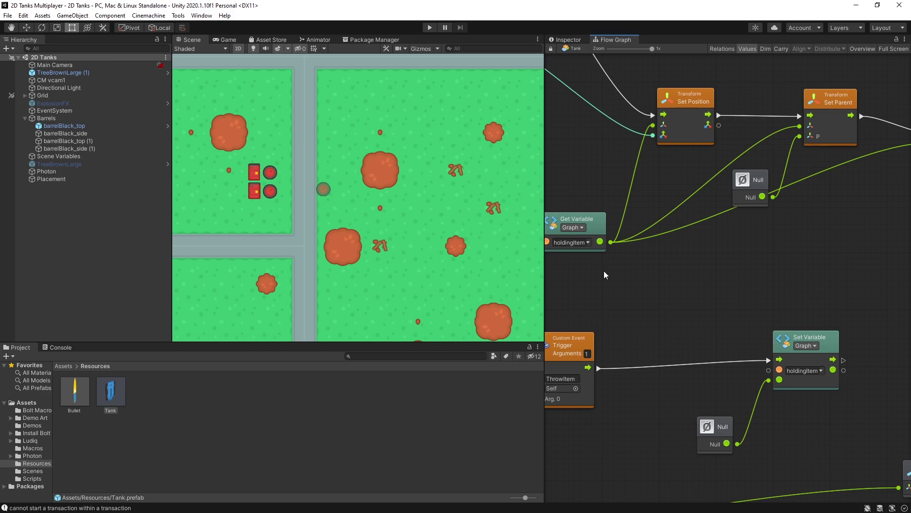
key("shift+space")
scroll(487, 294, "down", 3)
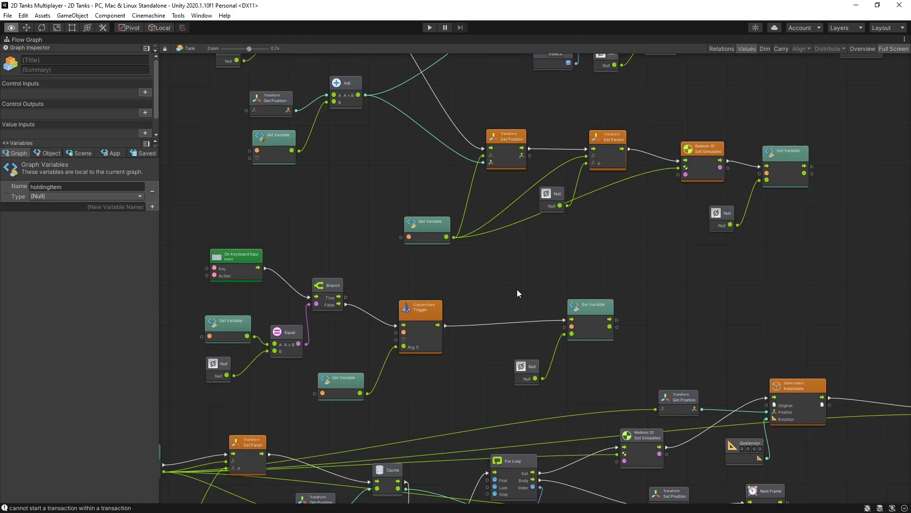
scroll(614, 323, "up", 4)
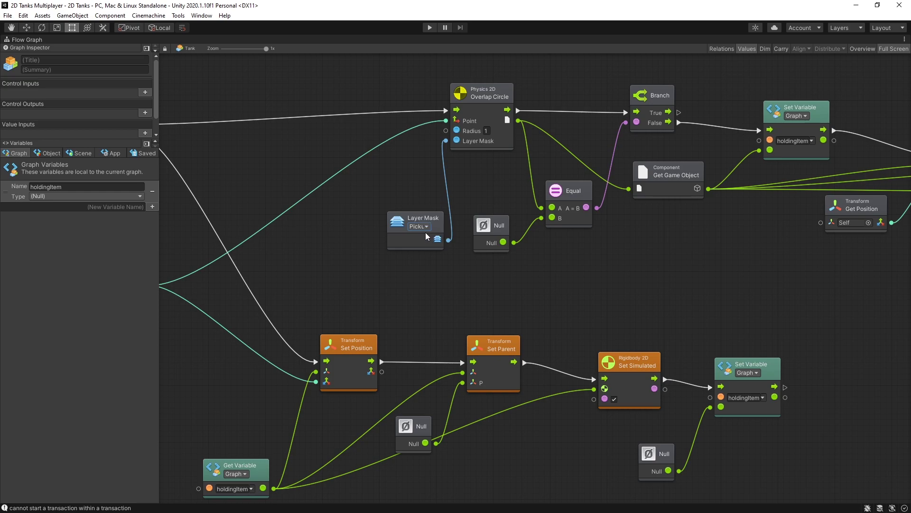
left_click(427, 228)
left_click(356, 262)
Restore the normal editor layout and create a new PickUp layer.
key("shift+space")
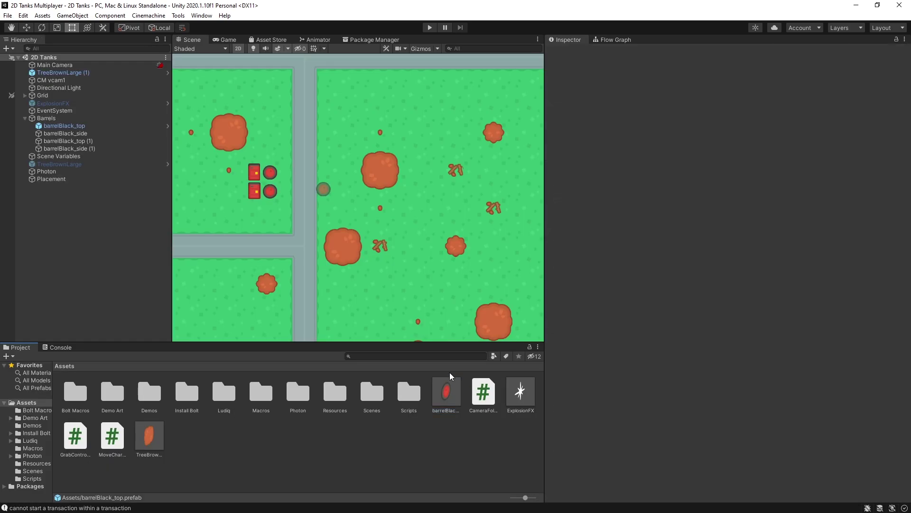
left_click(772, 150)
left_click(797, 220)
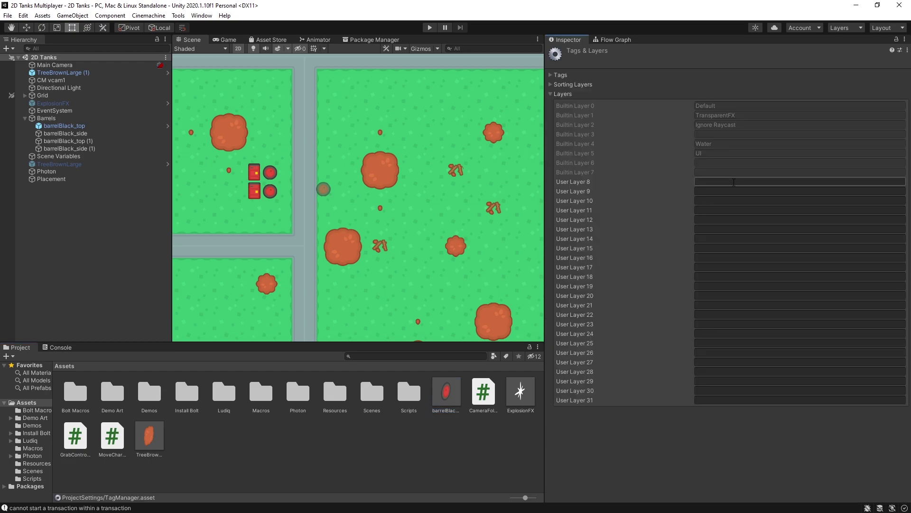
type("PickUp")
Put the barrelBlack_top prefab on the PickUp layer.
left_click(460, 403)
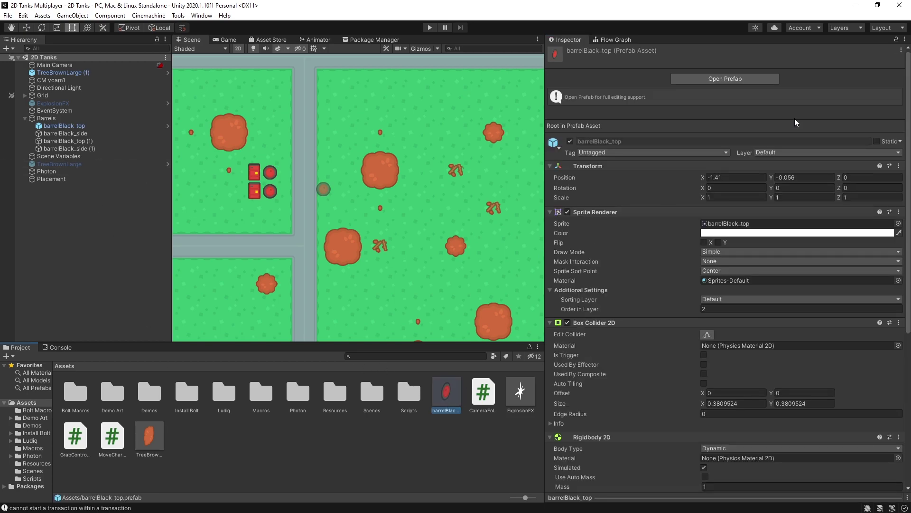
left_click(810, 154)
left_click(793, 216)
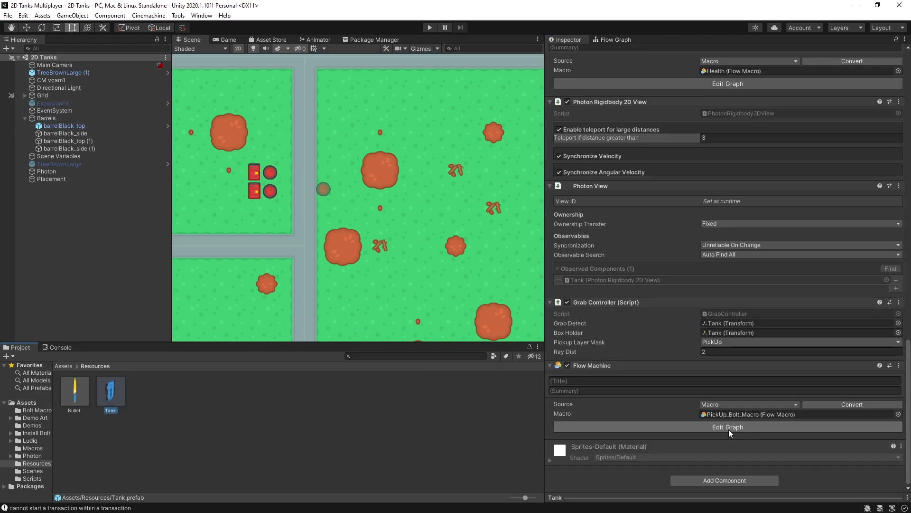
Set the overlap check's Layer Mask to PickUp in the full-screen macro graph.
left_click(729, 427)
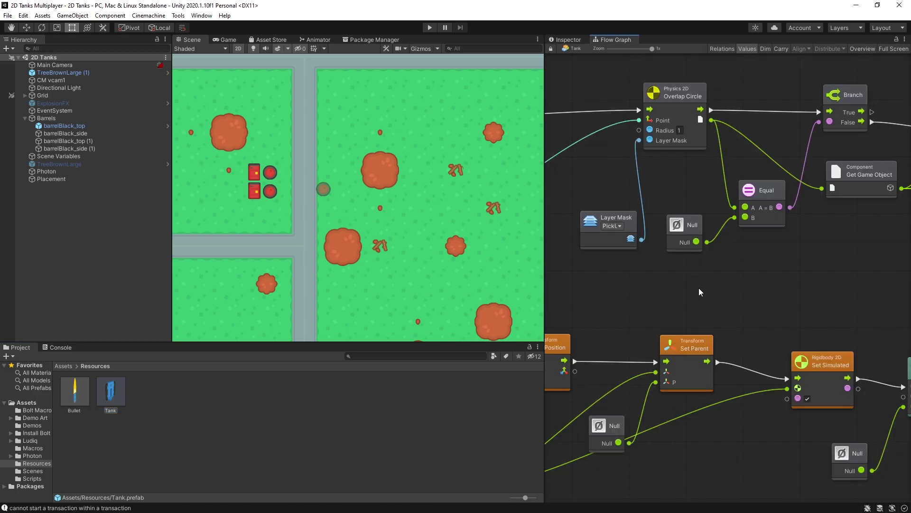
key("shift+space")
left_click(419, 225)
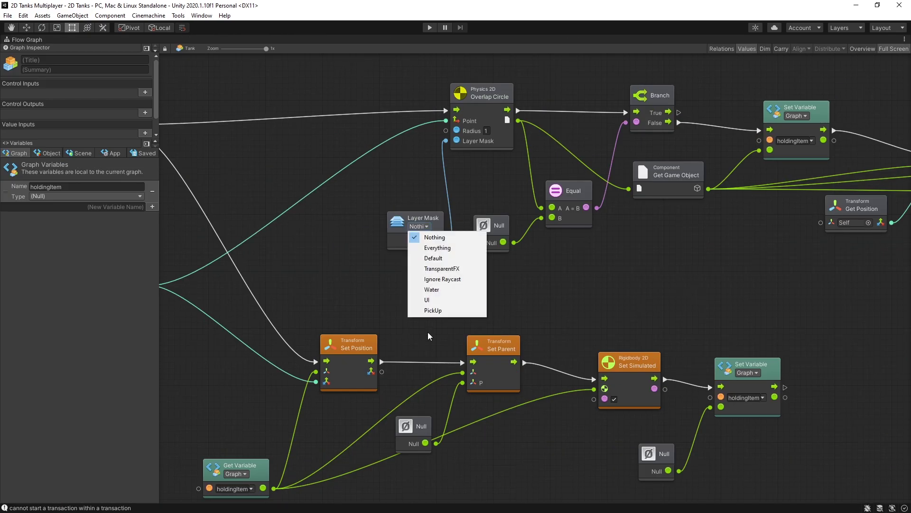
left_click(441, 311)
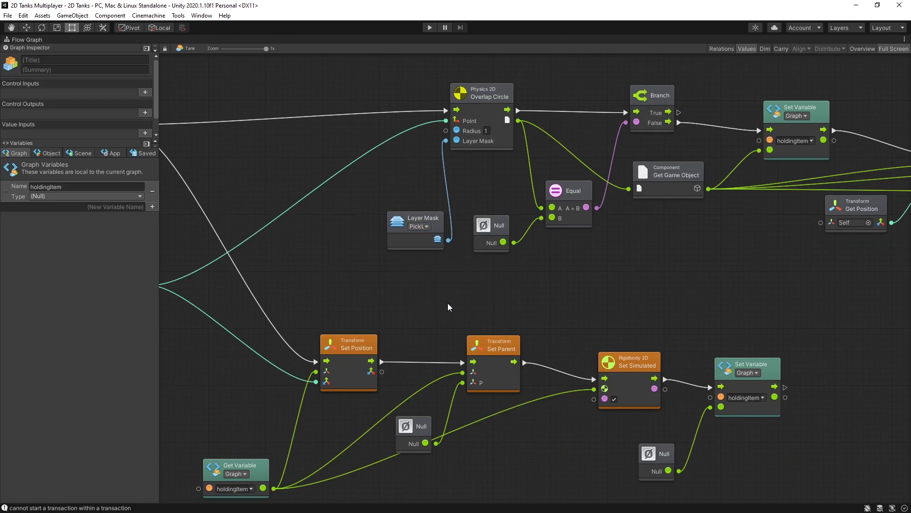
scroll(607, 291, "down", 1)
scroll(607, 290, "down", 2)
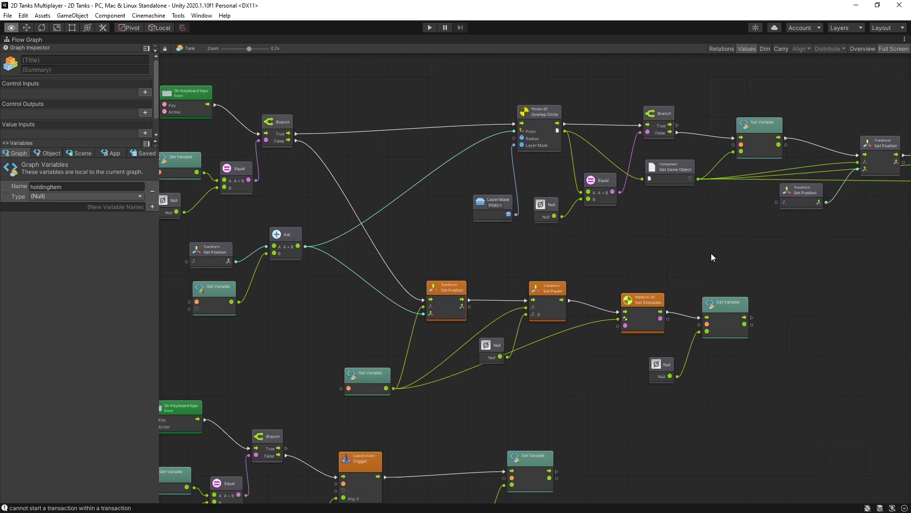
Add a Vector 3 object variable named Direction to the Tank.
left_click(53, 155)
scroll(506, 301, "up", 2)
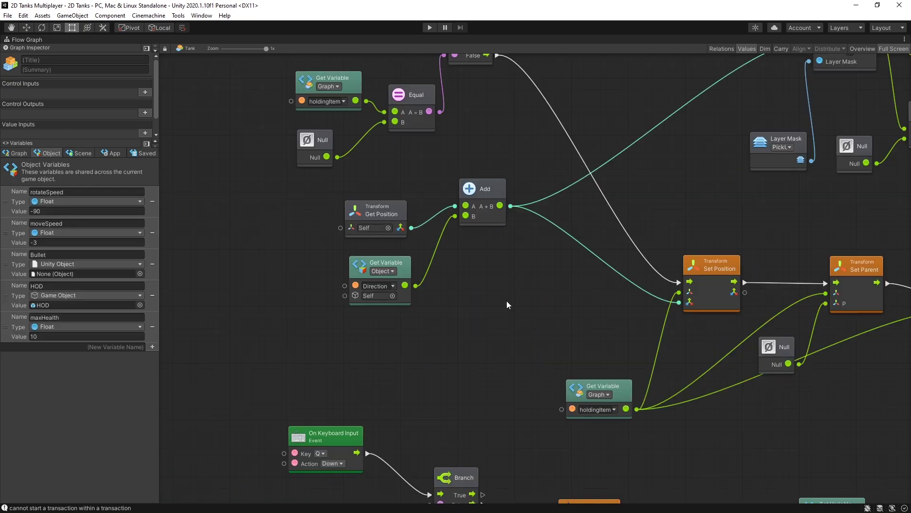
scroll(506, 300, "up", 1)
left_click(353, 292)
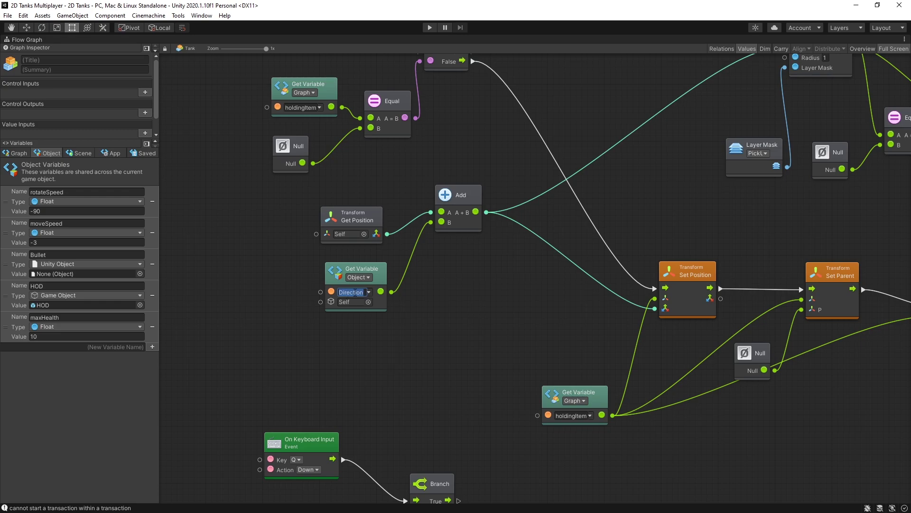
left_click(107, 346)
type("Direction")
left_click(153, 347)
left_click(128, 358)
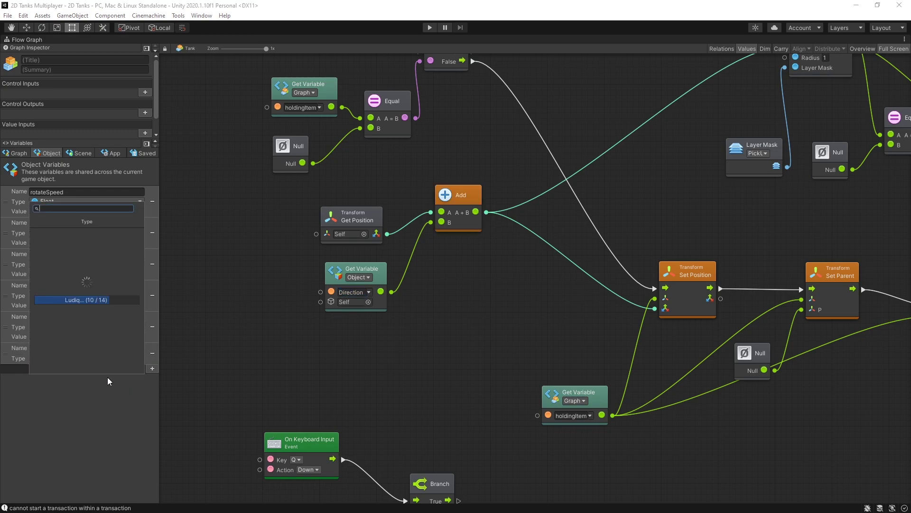
left_click(86, 271)
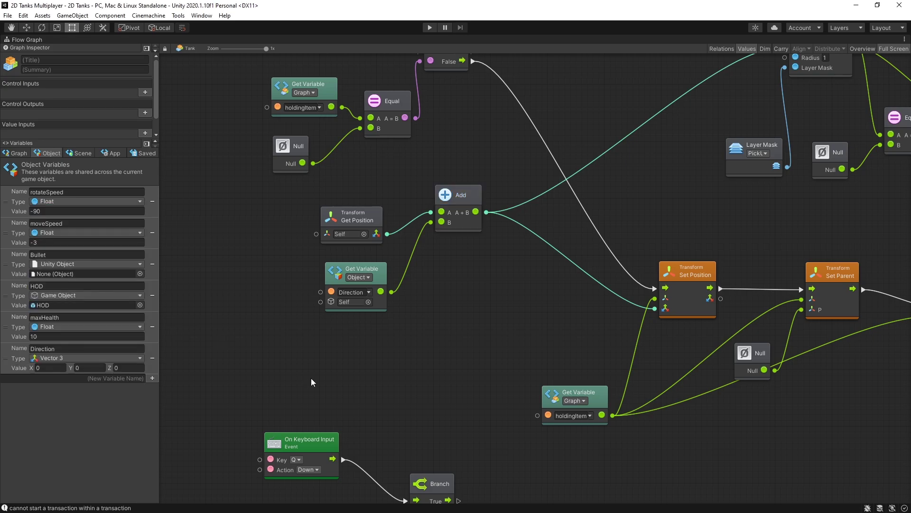
middle_click_drag(396, 360, 311, 147)
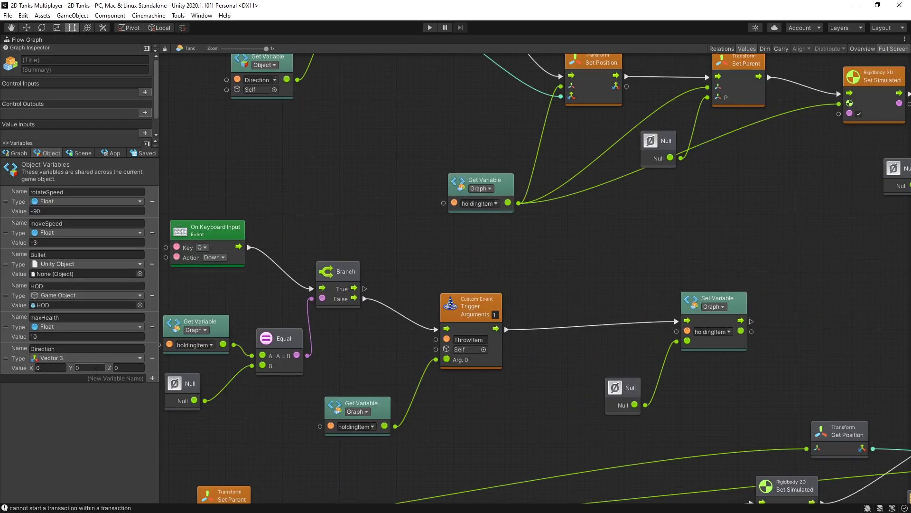
Pan to the Instantiate node and set its Original object to ExplosionFX.
middle_click_drag(452, 431, 215, 279)
middle_click_drag(612, 215, 428, 222)
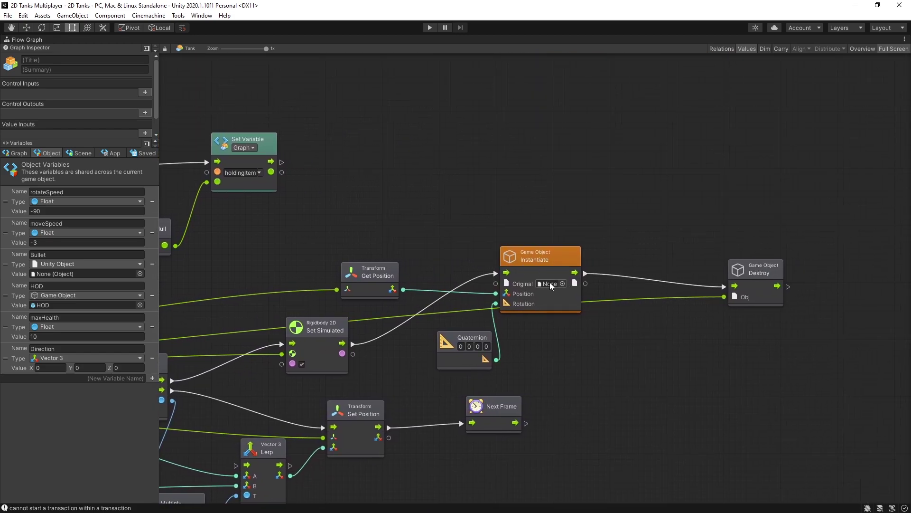
left_click(561, 283)
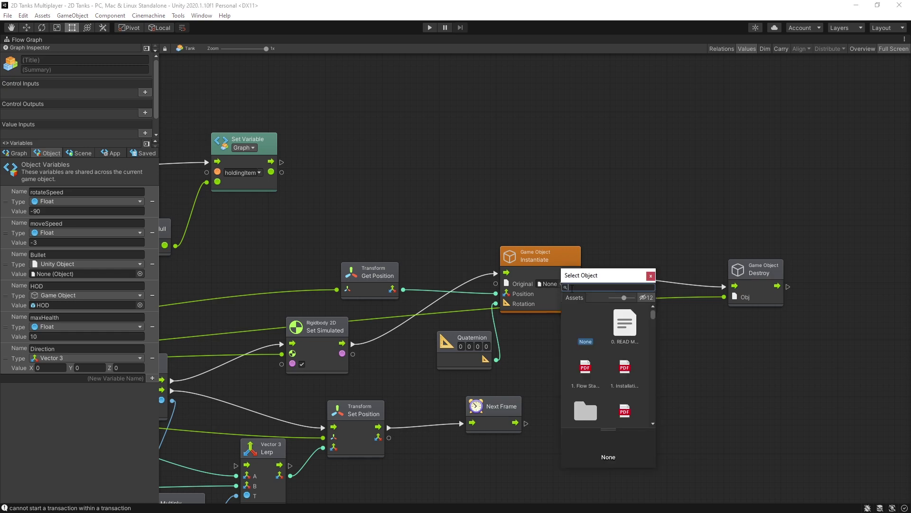
type("fx")
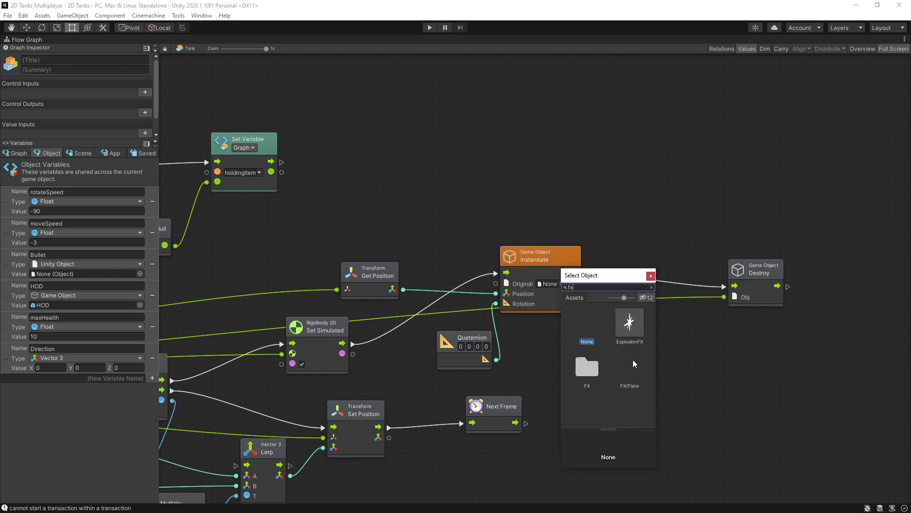
double_click(630, 327)
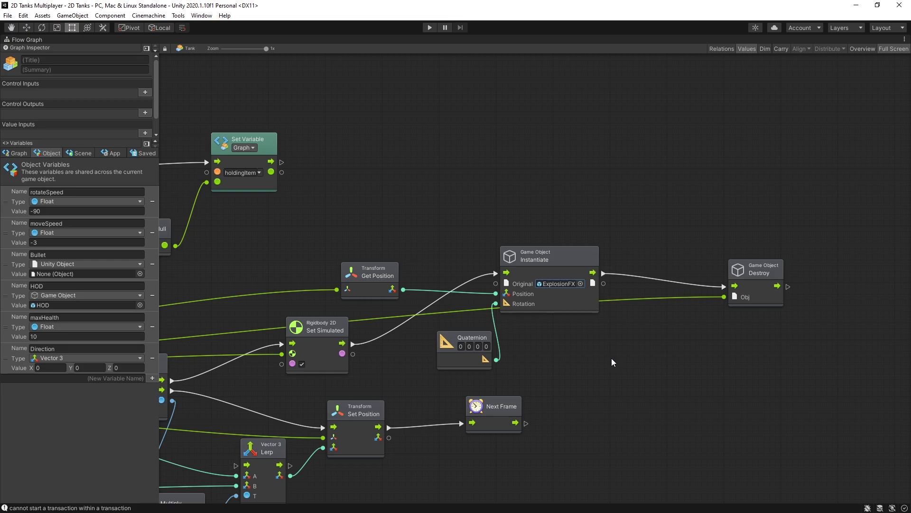
scroll(708, 217, "down", 10)
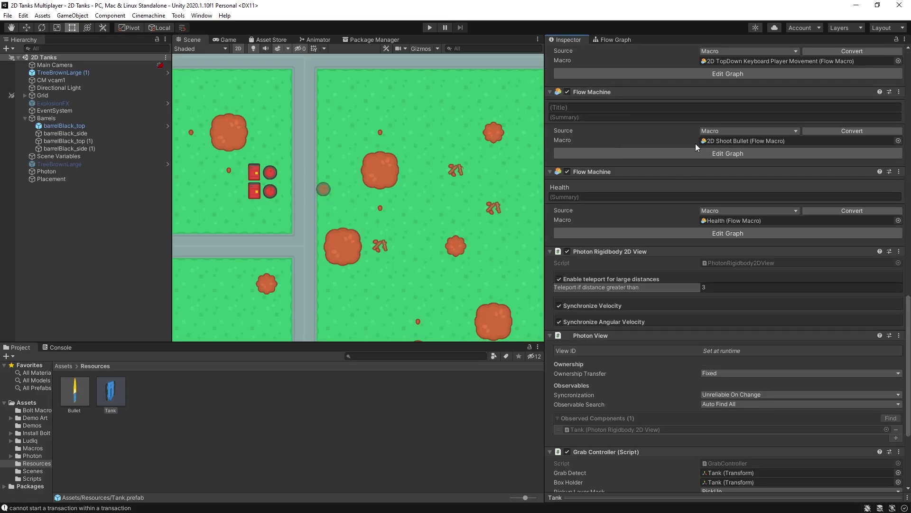
scroll(710, 152, "up", 2)
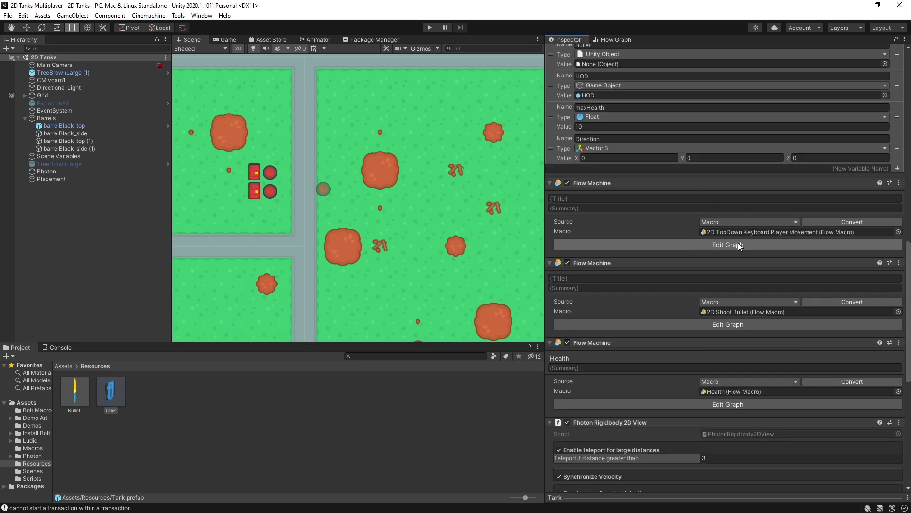
View the top-down movement graph full-screen and try a connection from Set Velocity.
left_click(738, 244)
key("shift+space")
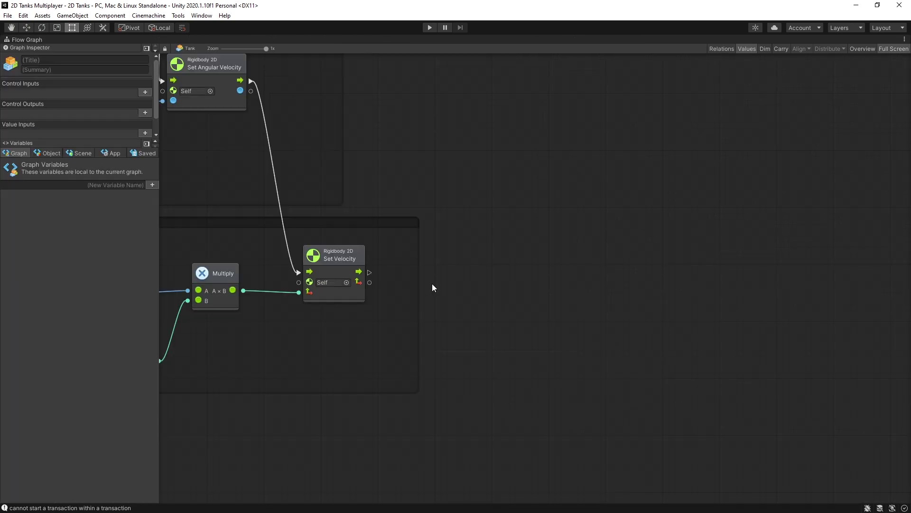
left_click_drag(370, 272, 564, 256)
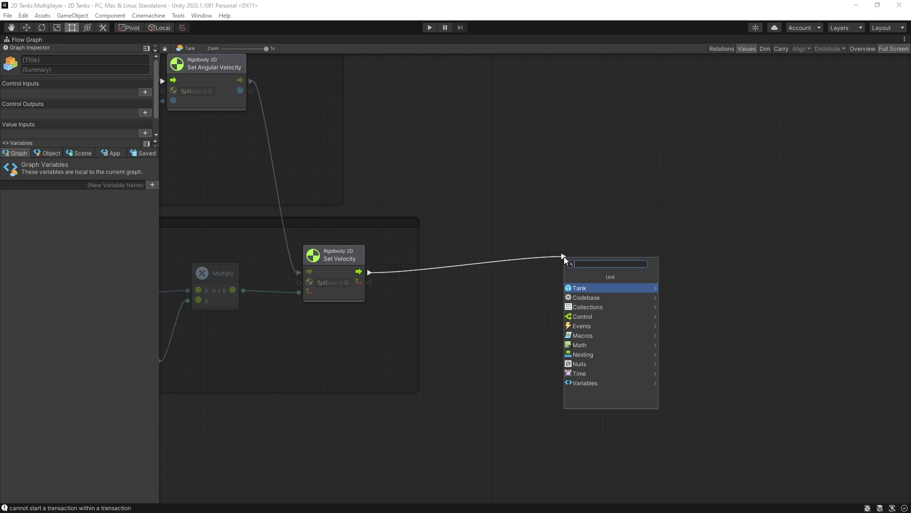
left_click(627, 226)
Place a Set Variable Direction node and wire Set Velocity's flow output into it.
left_click(40, 154)
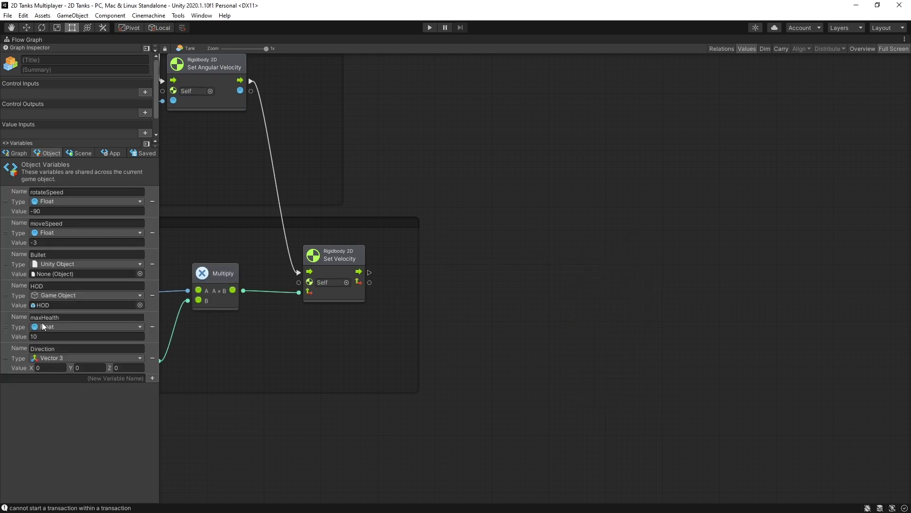
left_click_drag(13, 354, 700, 235, "alt")
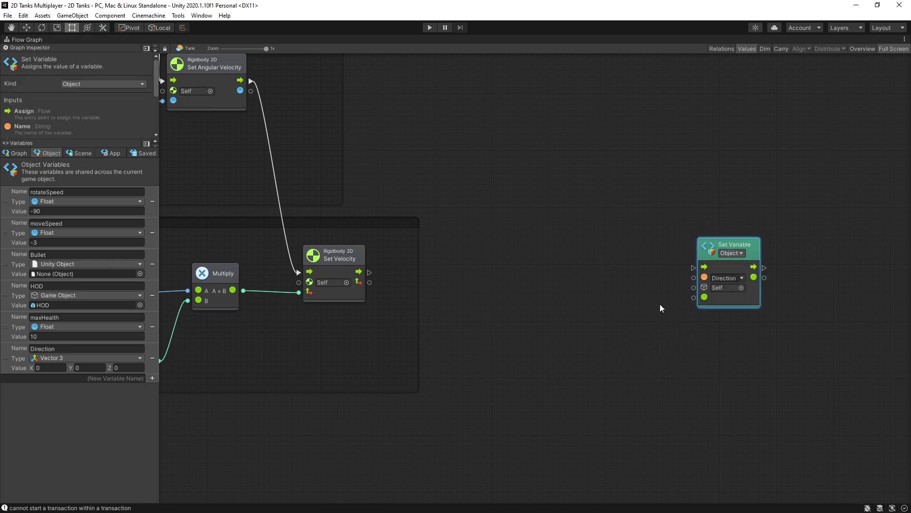
left_click(694, 268)
mouse_move(726, 244)
left_mouse_down()
mouse_move(702, 230)
mouse_move(731, 237)
left_mouse_up()
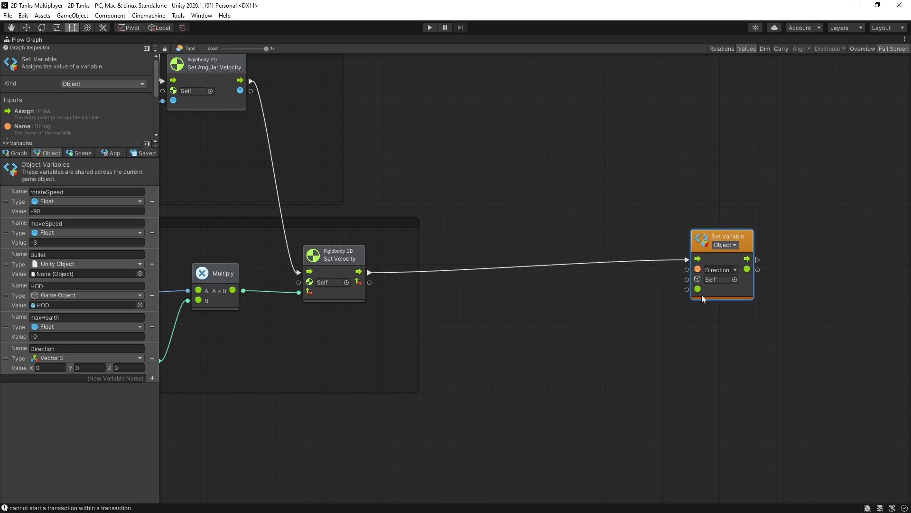
left_click(442, 347)
right_click(460, 354)
type("tran get up")
Multiply the Transform Get Up vector by a -1 Float literal and feed it into Direction.
left_click(495, 385)
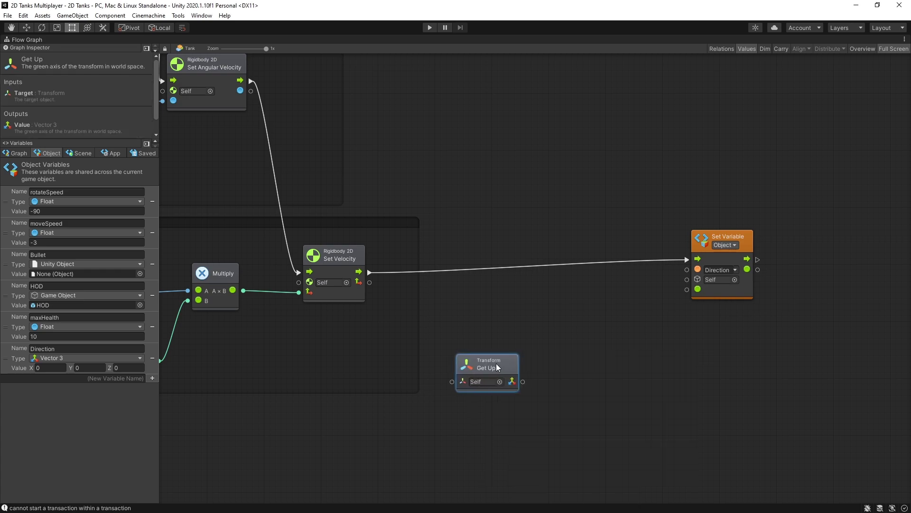
left_click_drag(523, 381, 556, 364)
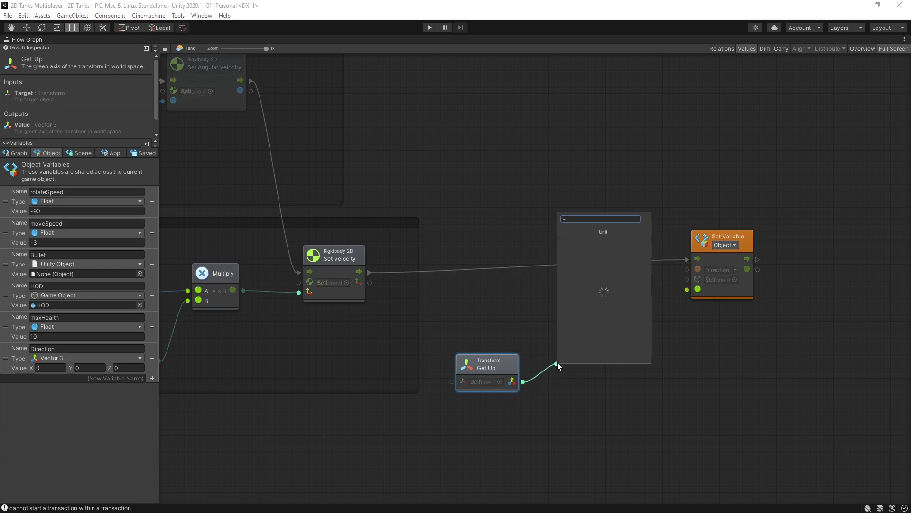
type("mult")
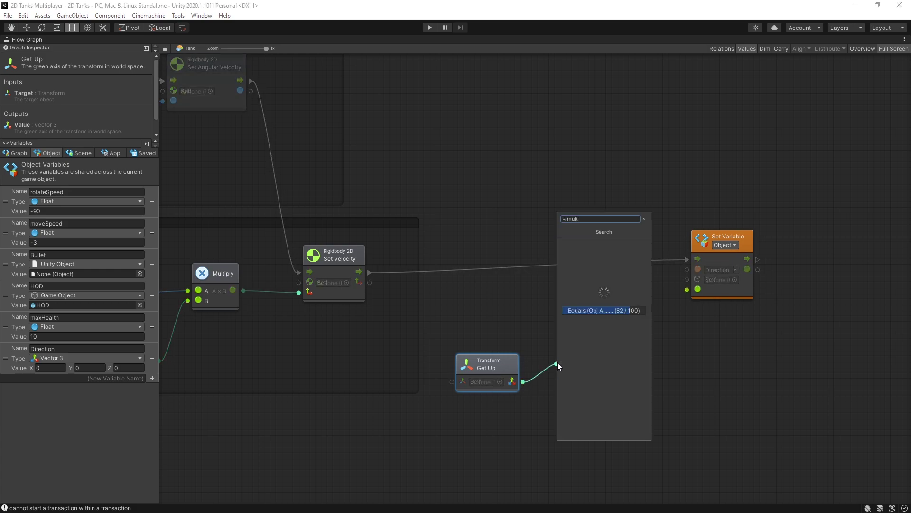
left_click(577, 243)
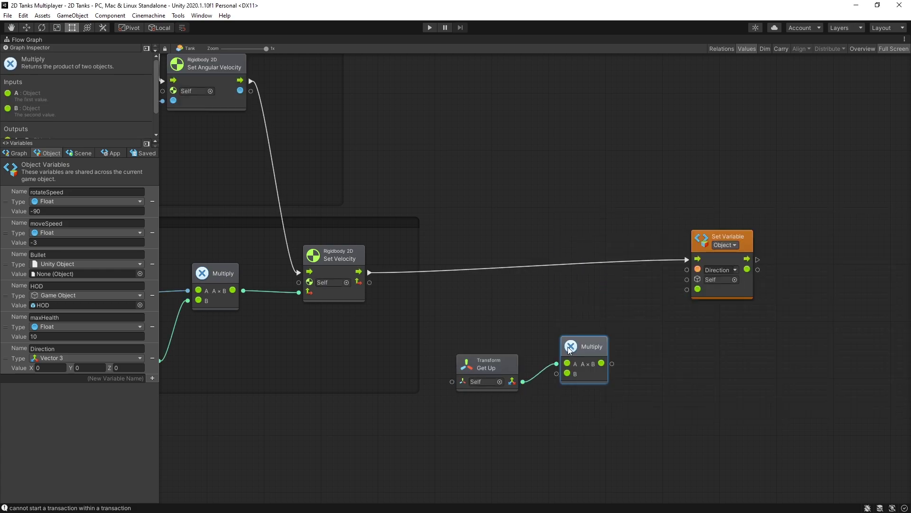
left_click_drag(557, 374, 509, 441)
left_click(535, 319)
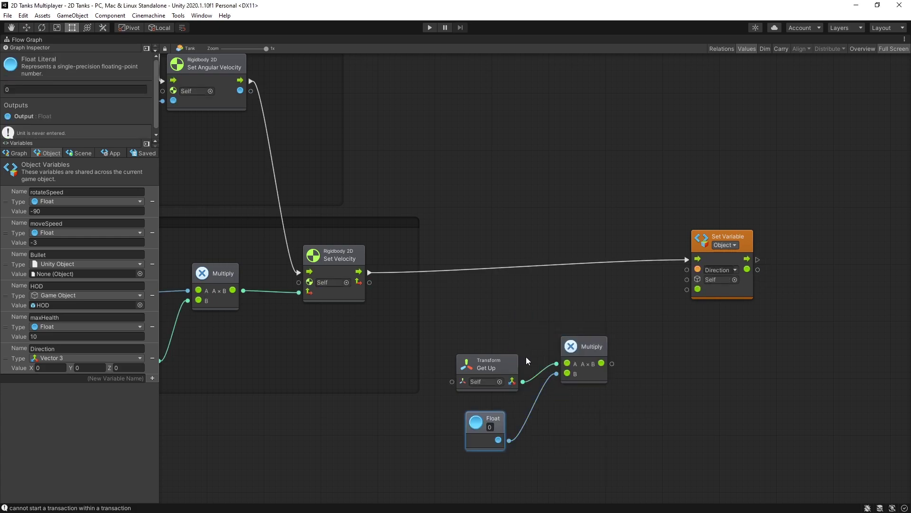
type("-1")
left_click(586, 406)
mouse_move(601, 363)
left_mouse_down()
mouse_move(664, 292)
mouse_move(685, 290)
left_mouse_up()
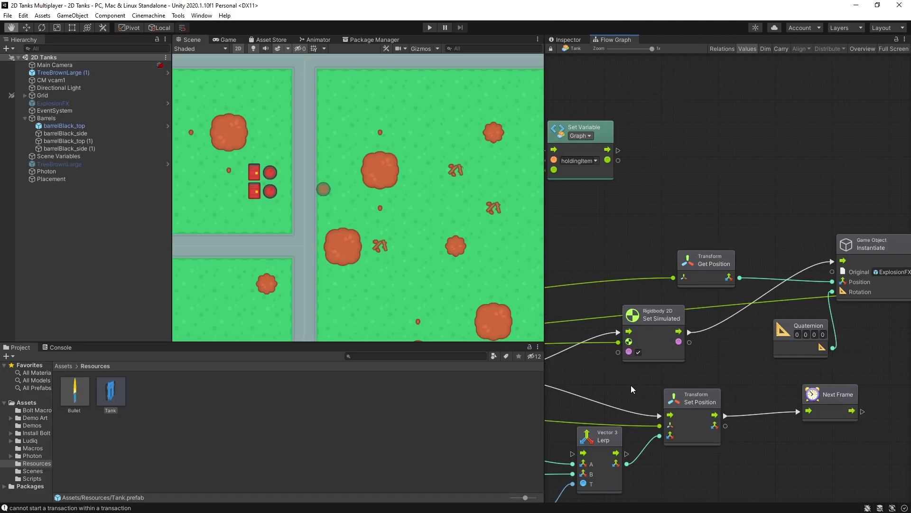
Pan to the holdingItem Set Position section and nudge its Get Position node down-right.
middle_click_drag(635, 386, 650, 209)
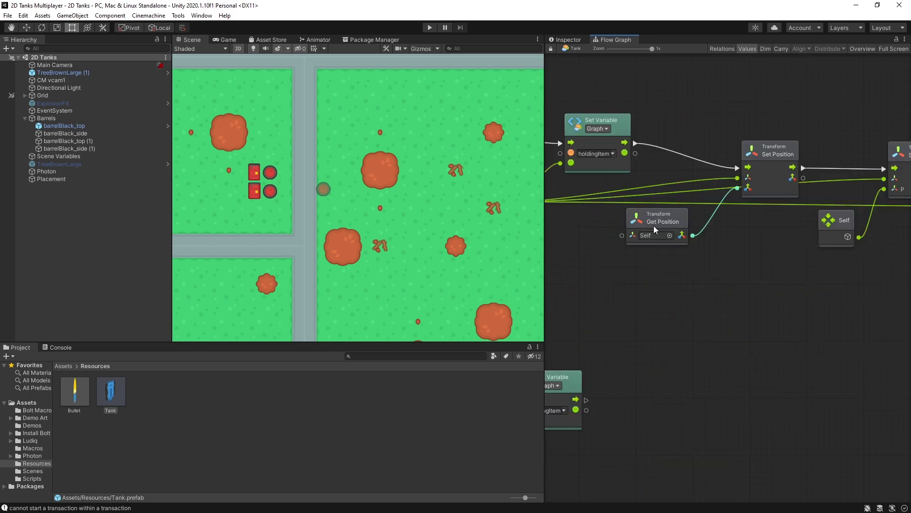
left_click_drag(655, 228, 665, 230)
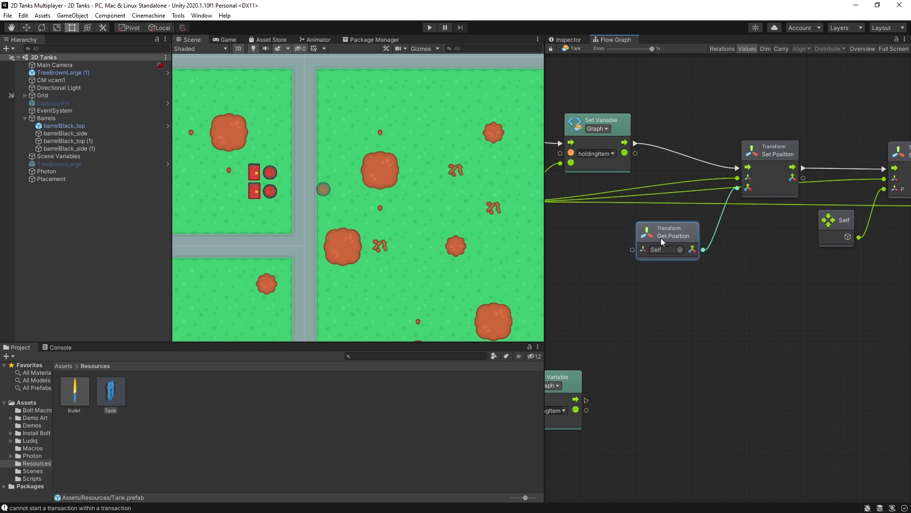
middle_click_drag(661, 247, 698, 310)
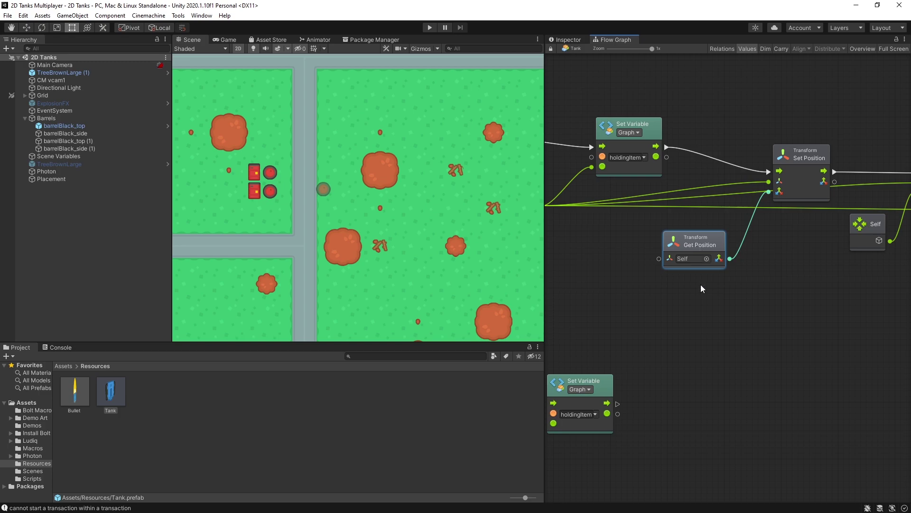
middle_click_drag(701, 284, 713, 298)
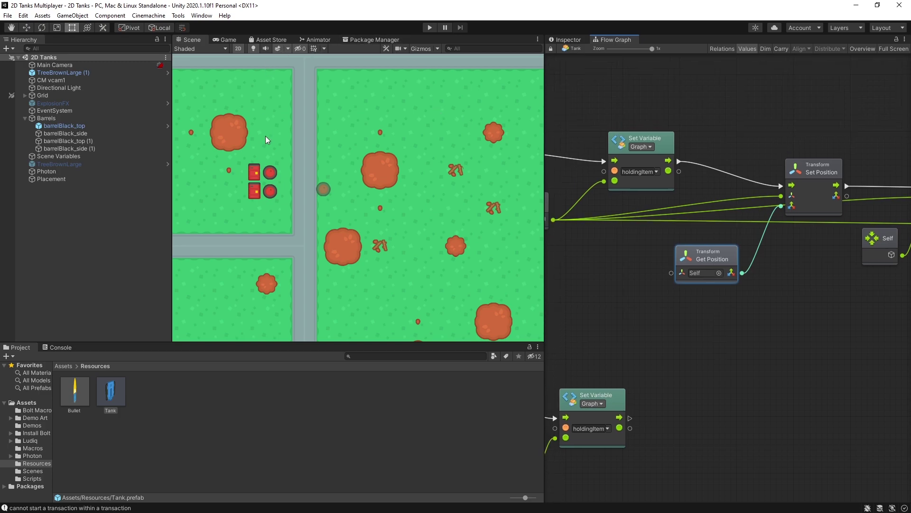
Enter Play mode and spawn four barrels around the tank.
left_click(430, 28)
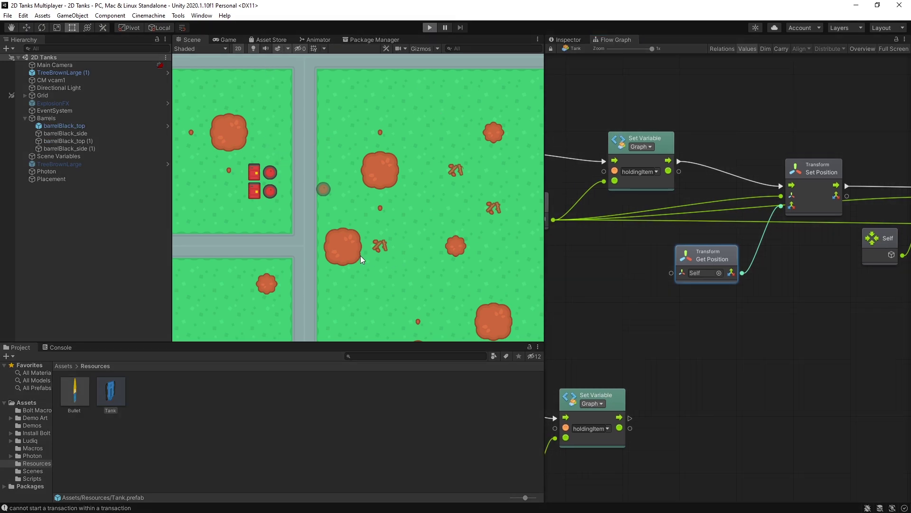
left_click(357, 145)
left_click(357, 127)
left_click(323, 128)
left_click(323, 145)
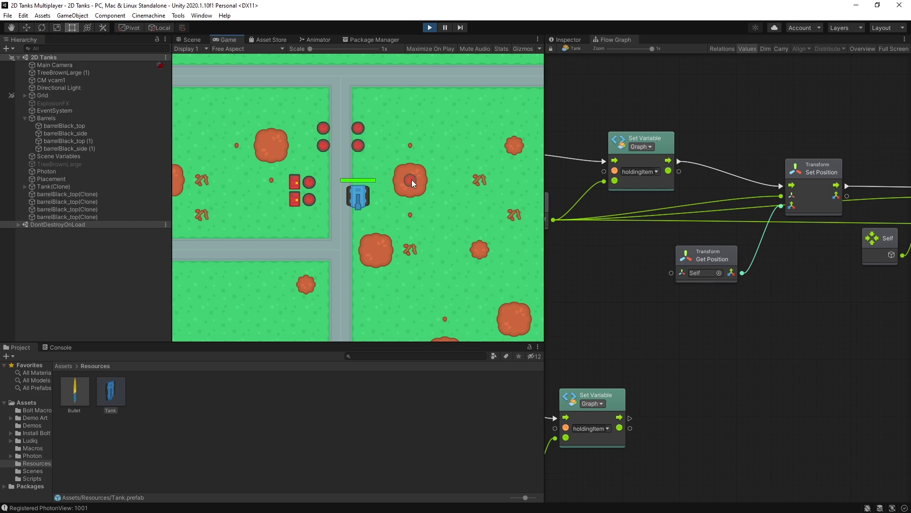
Drive the tank to pick up a barrel, then turn around the road firing shells.
key("a")
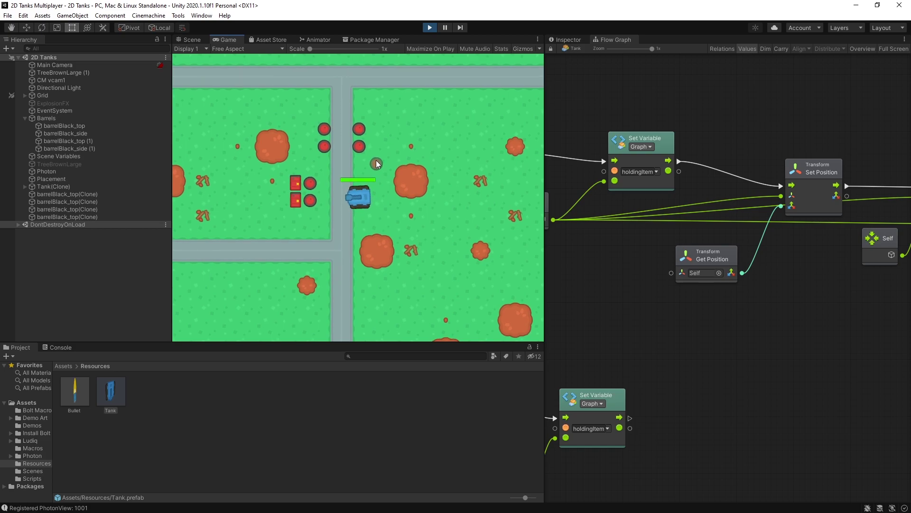
key("w")
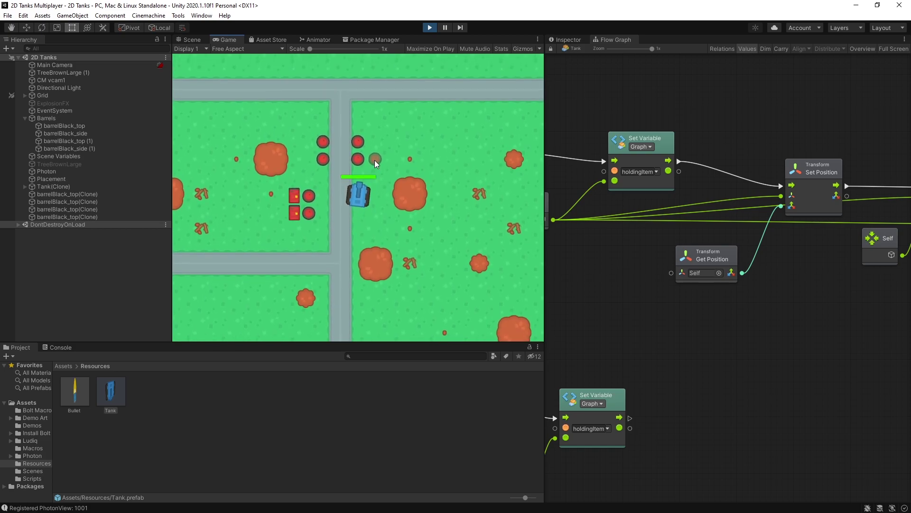
key("Left")
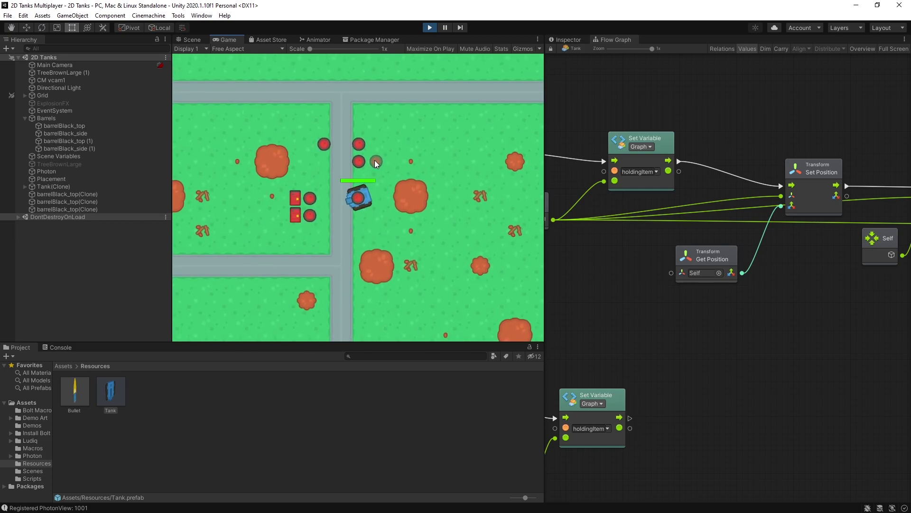
key("Down")
key("Left")
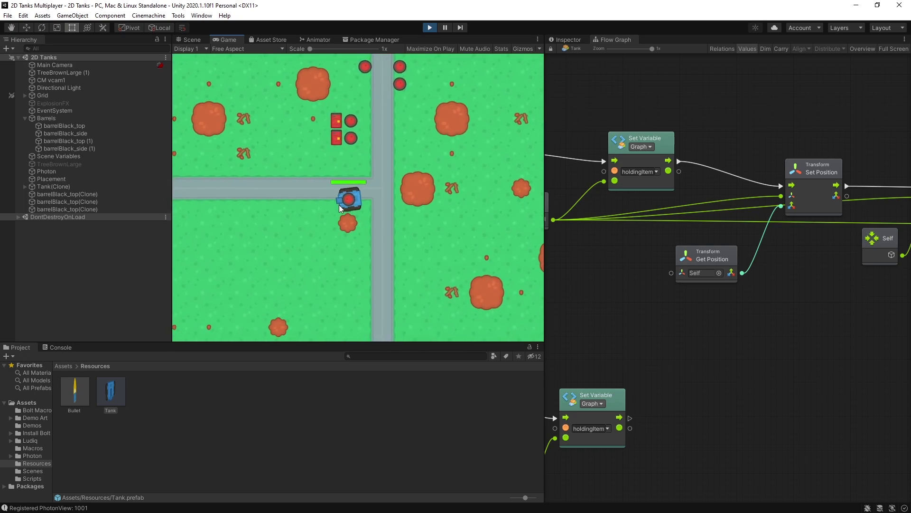
key("Down")
key("Left")
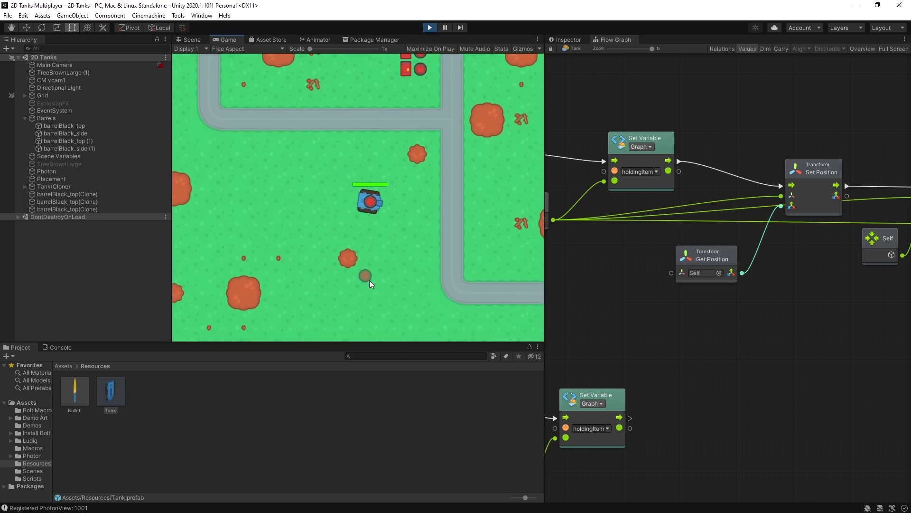
key("Left")
key("Up")
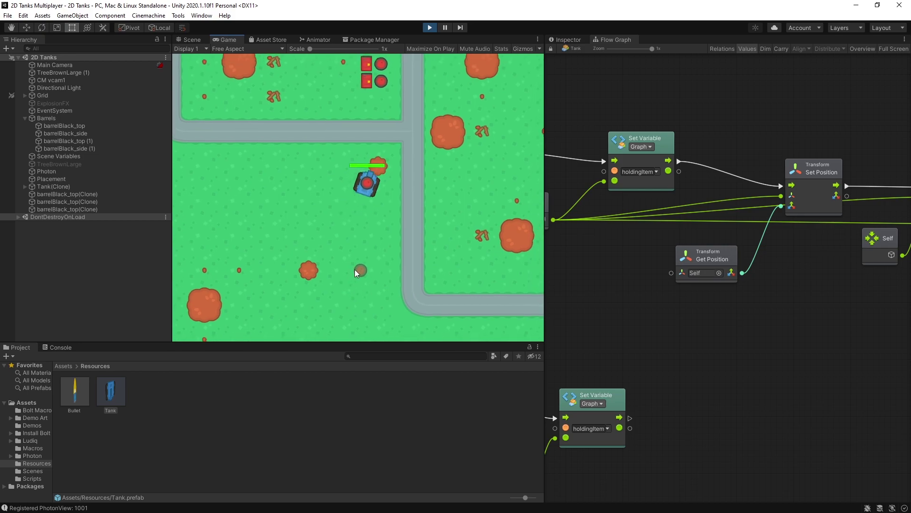
key("Up")
key("Left")
key("space")
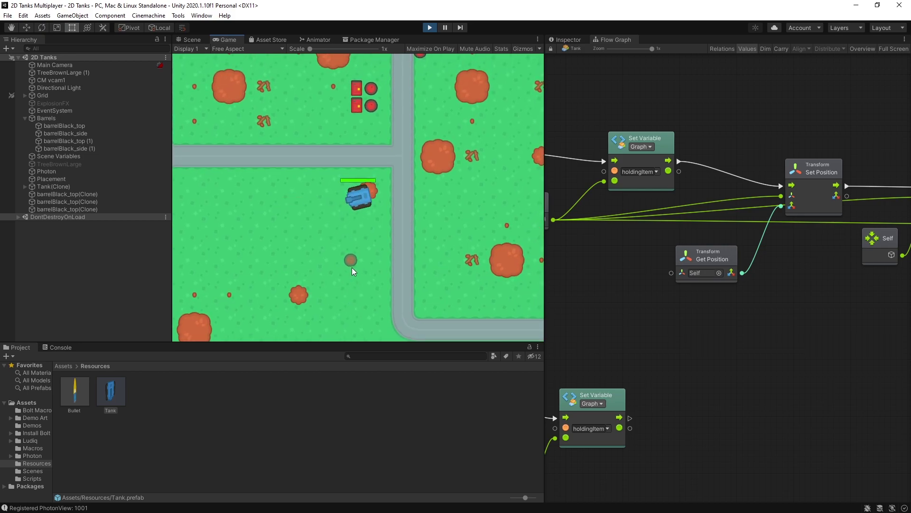
key("Left")
key("Up")
key("space")
key("space")
Spawn four more barrels, then pick one up and release it.
left_click(284, 246)
left_click(284, 194)
left_click(301, 211)
left_click(318, 264)
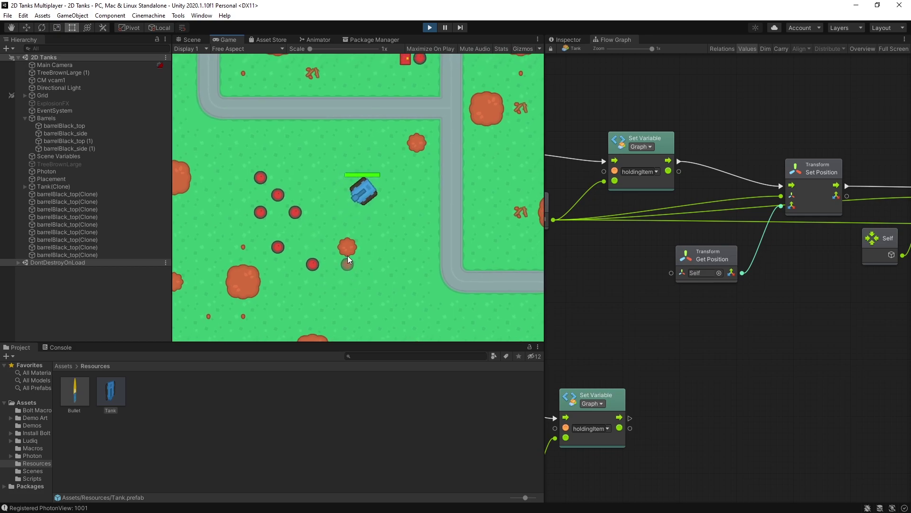
key("Up")
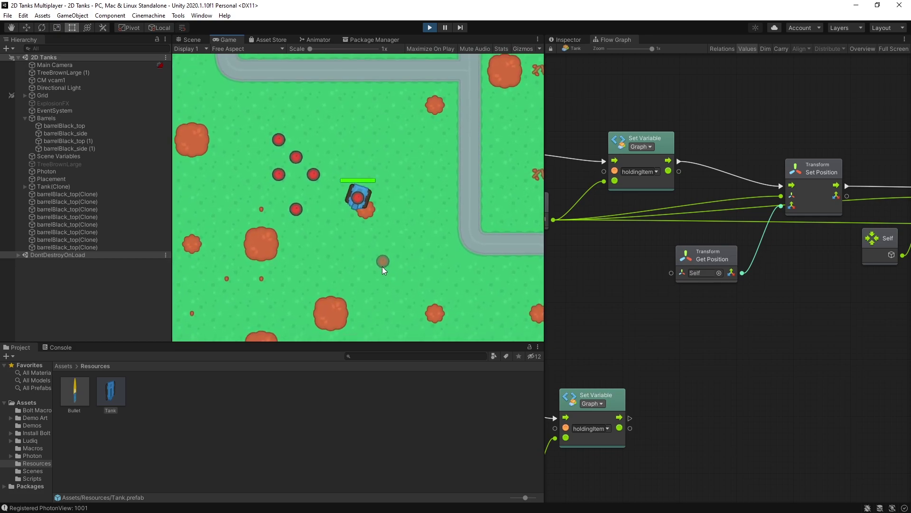
key("space")
Spawn two barrels by the tank, pick one up, drop it, and throw one to explode.
left_click(343, 280)
key("Up")
left_click(380, 263)
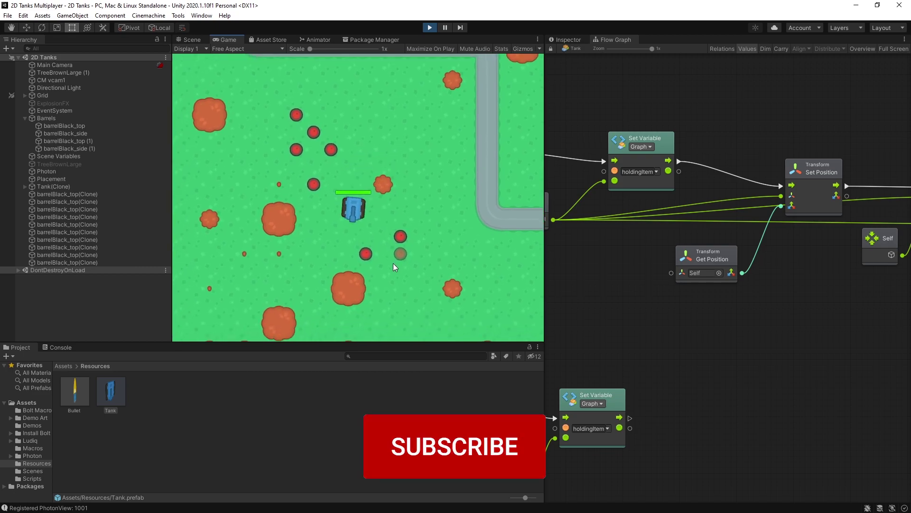
key("Left")
key("Up")
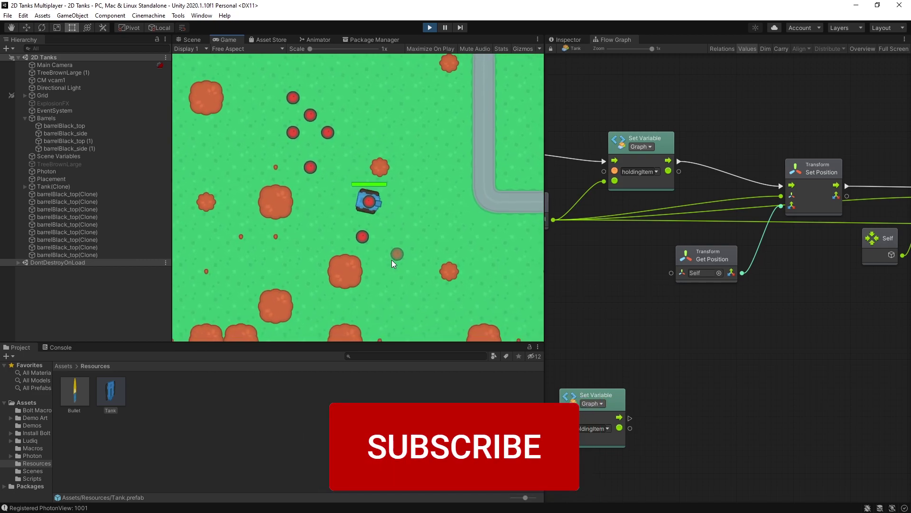
key("Up")
key("space")
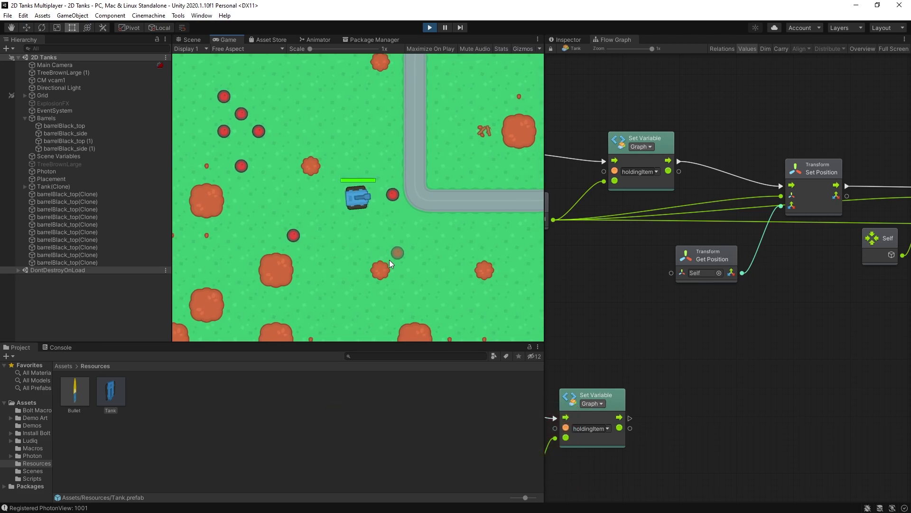
key("space")
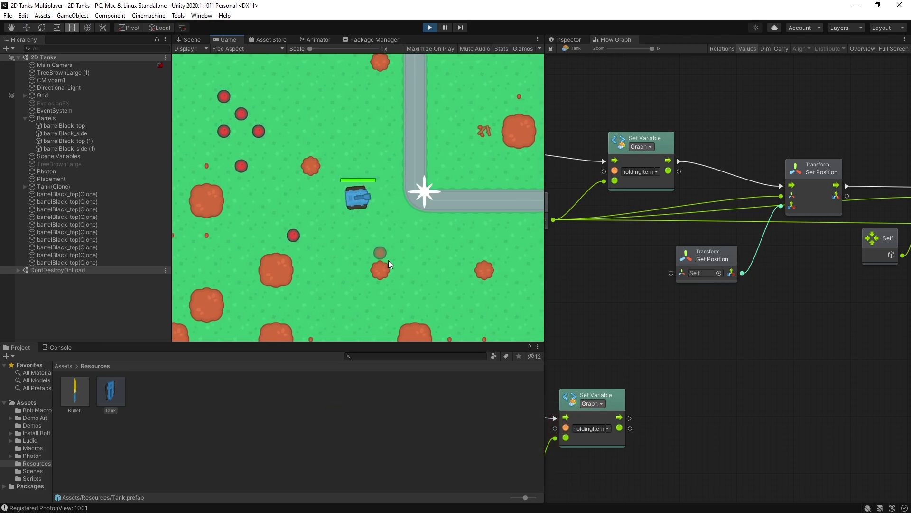
key("Left")
key("Up")
key("Left")
key("Up")
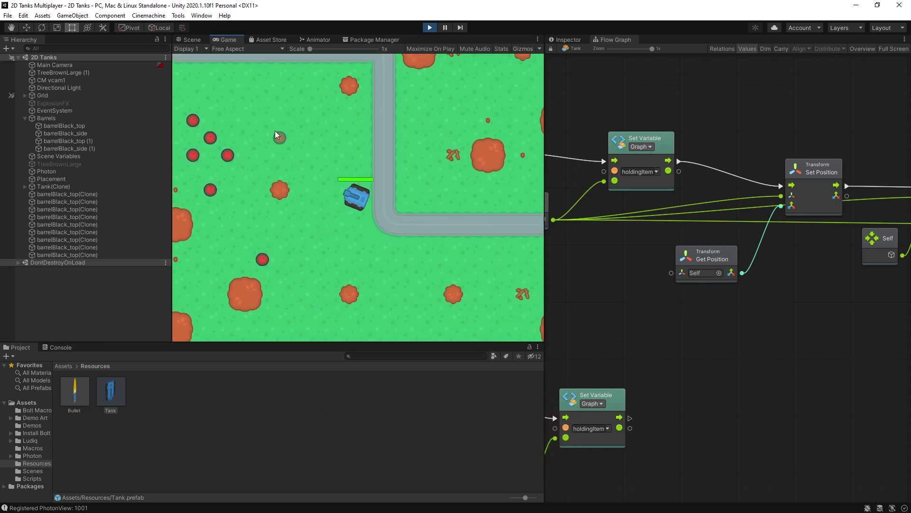